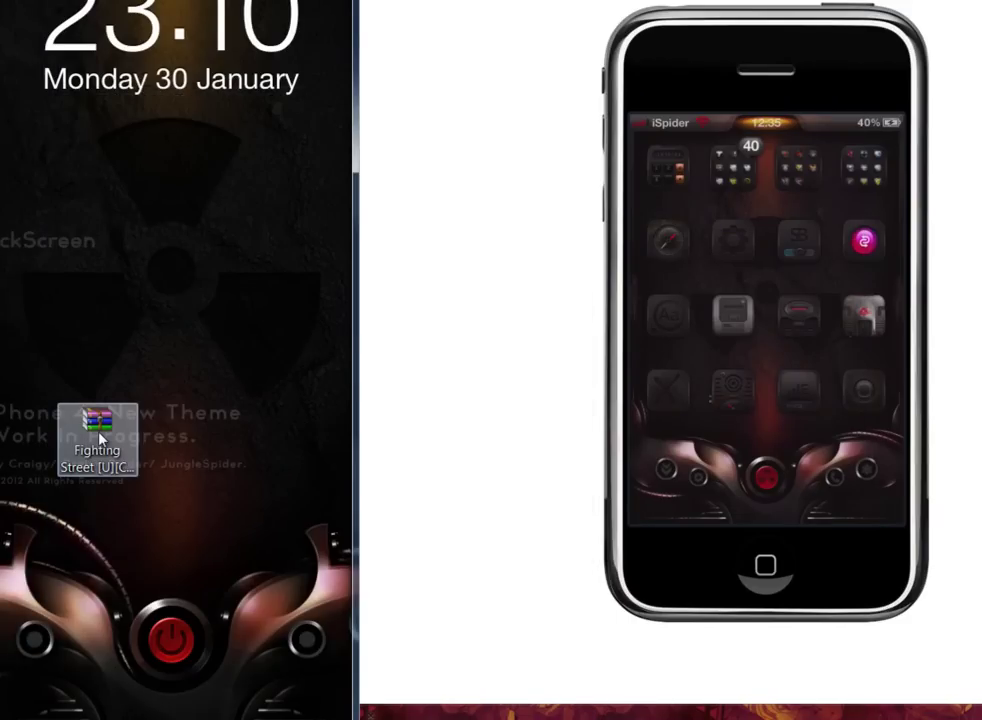
Create New folder (9) on the desktop and drag the Fighting Street archive into it
left_click(100, 437)
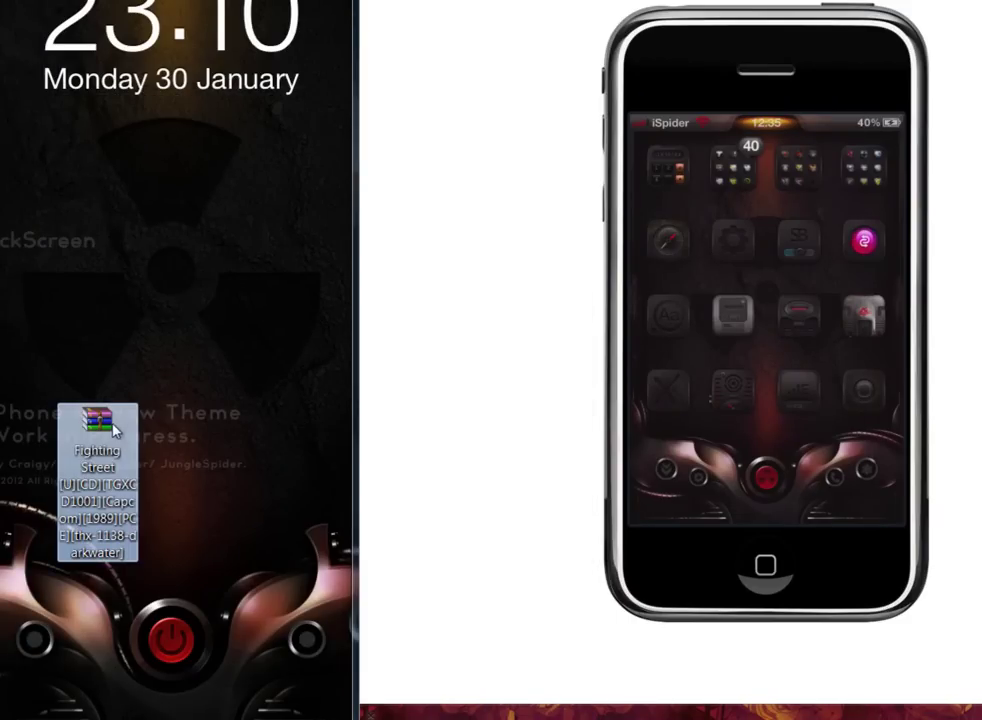
right_click(108, 279)
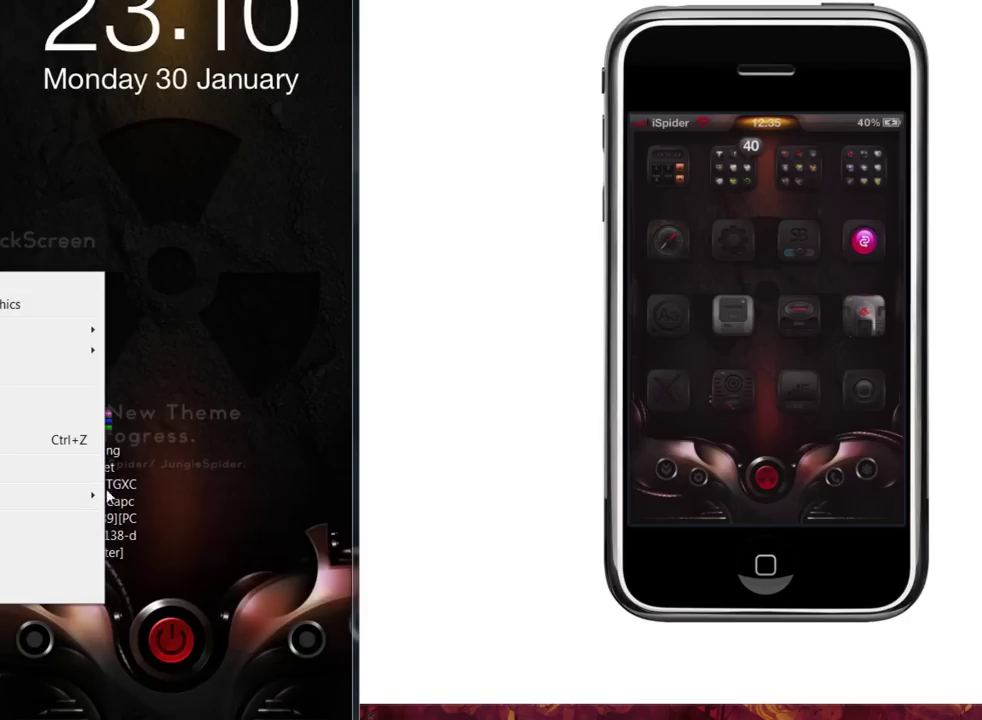
left_click(135, 497)
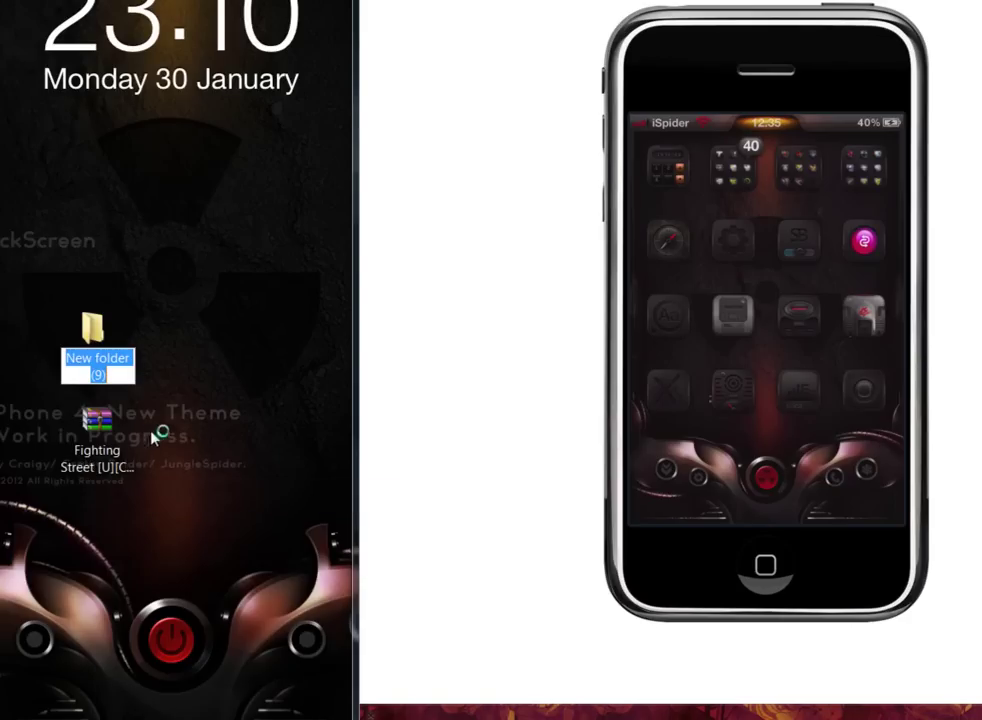
left_click(100, 425)
left_click_drag(105, 428, 93, 325)
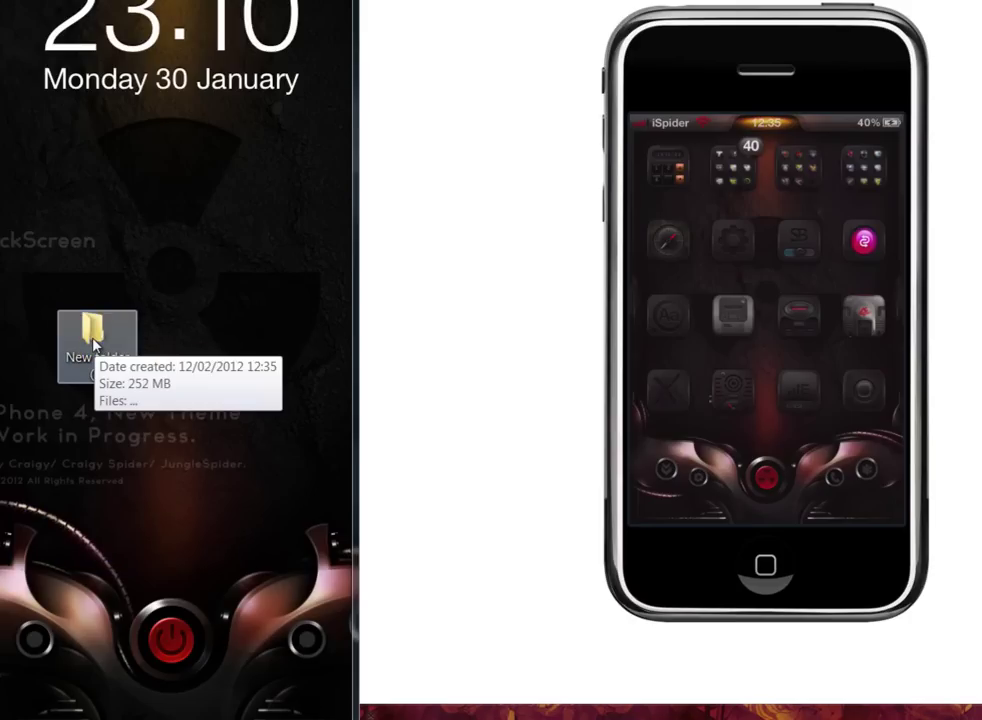
Open New folder (9) and extract the Fighting Street archive there with WinRAR Extract Here
double_click(93, 340)
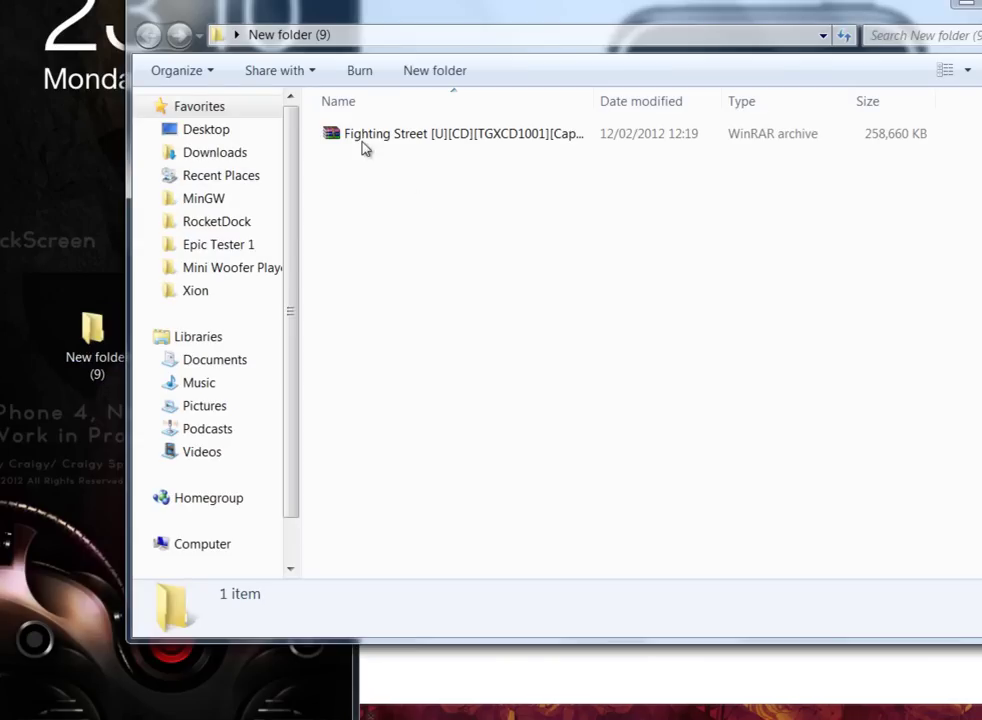
left_click(350, 139)
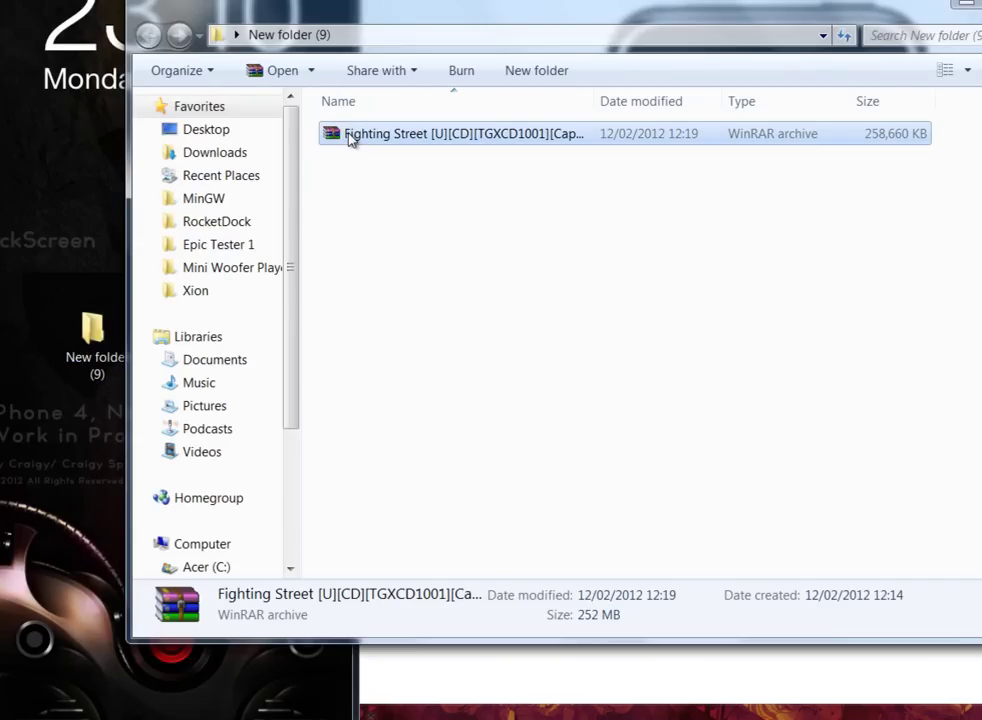
right_click(350, 139)
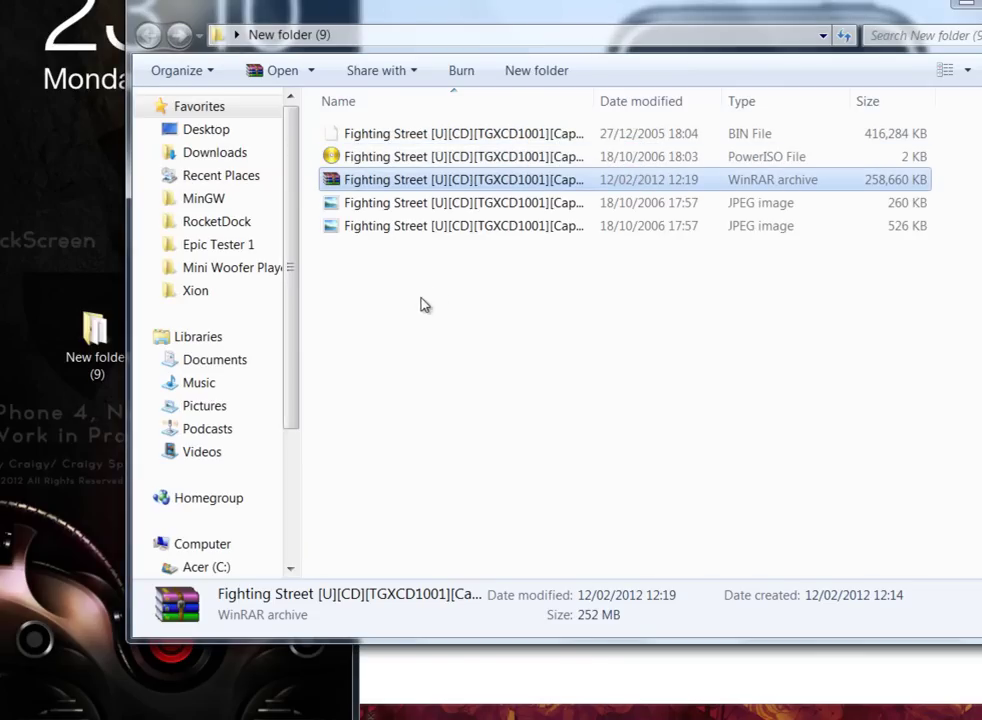
Switch the folder view to Medium Icons and drag the WinRAR archive back onto the desktop
left_click(966, 73)
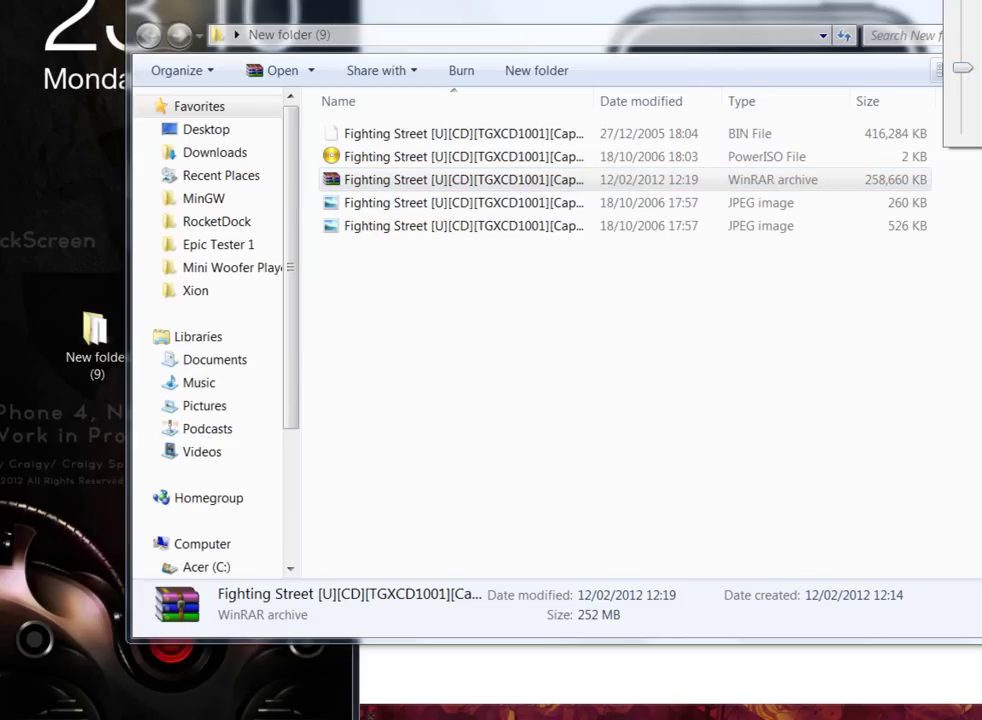
left_click(962, 67)
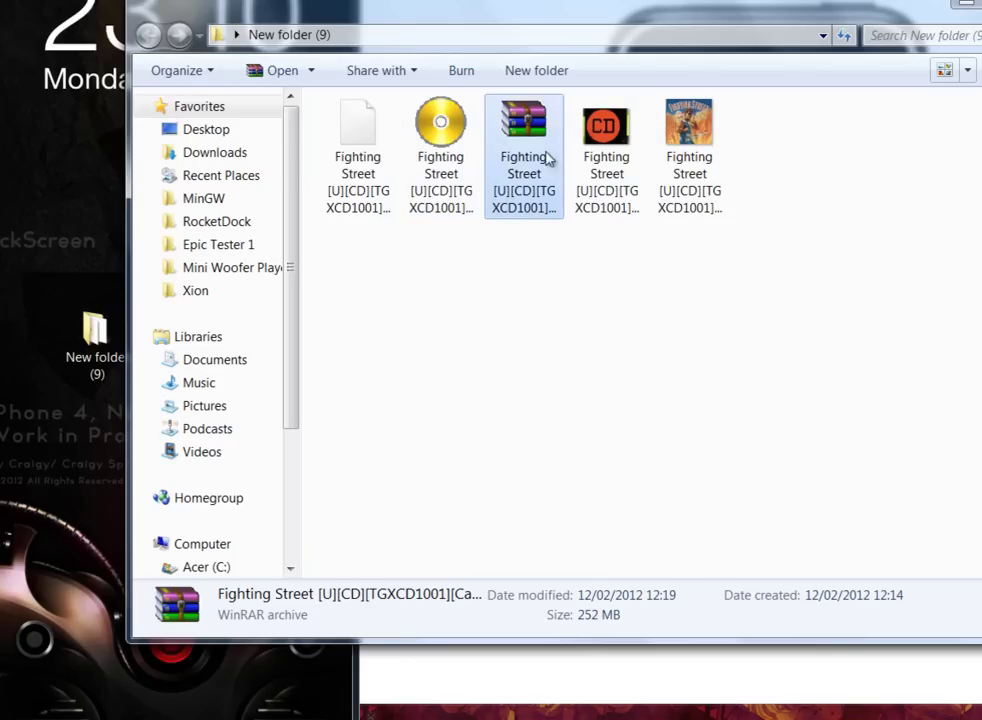
mouse_move(530, 128)
left_mouse_down()
mouse_move(70, 553)
mouse_move(68, 517)
left_mouse_up()
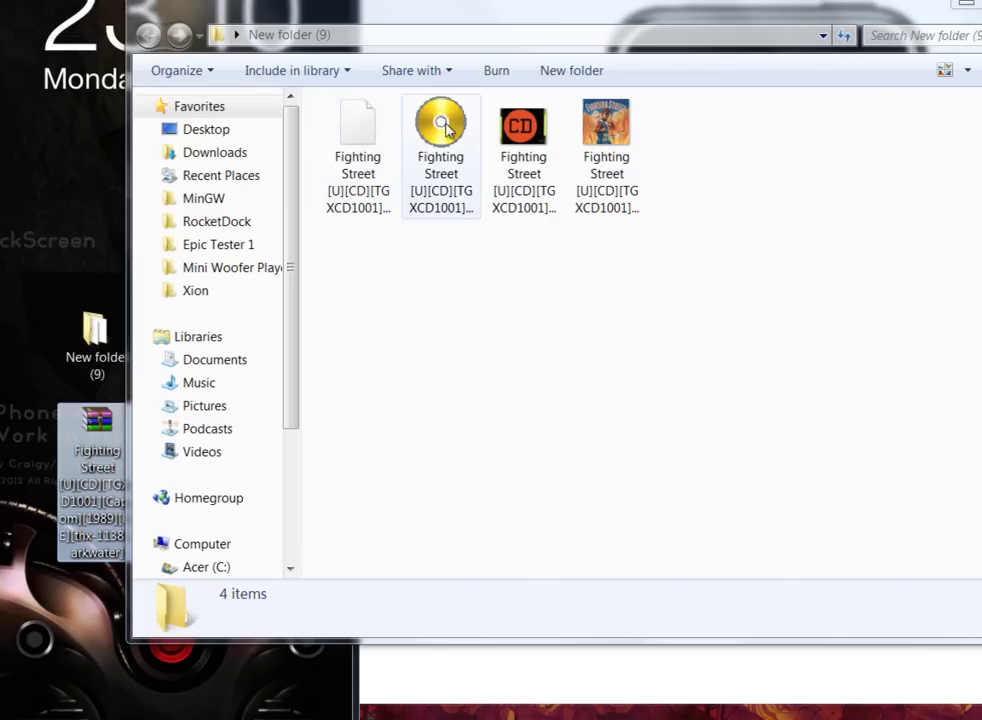
left_click(440, 150)
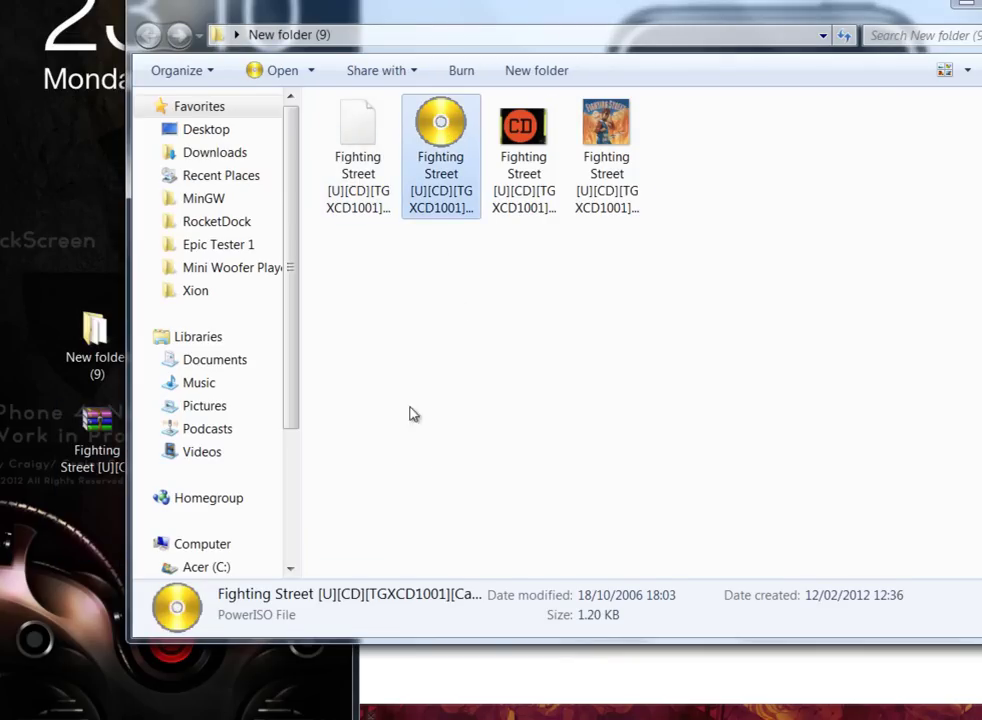
Open the cue image in PowerISO and drag Track01.cda into the folder as WAV file 01-Track01
double_click(453, 123)
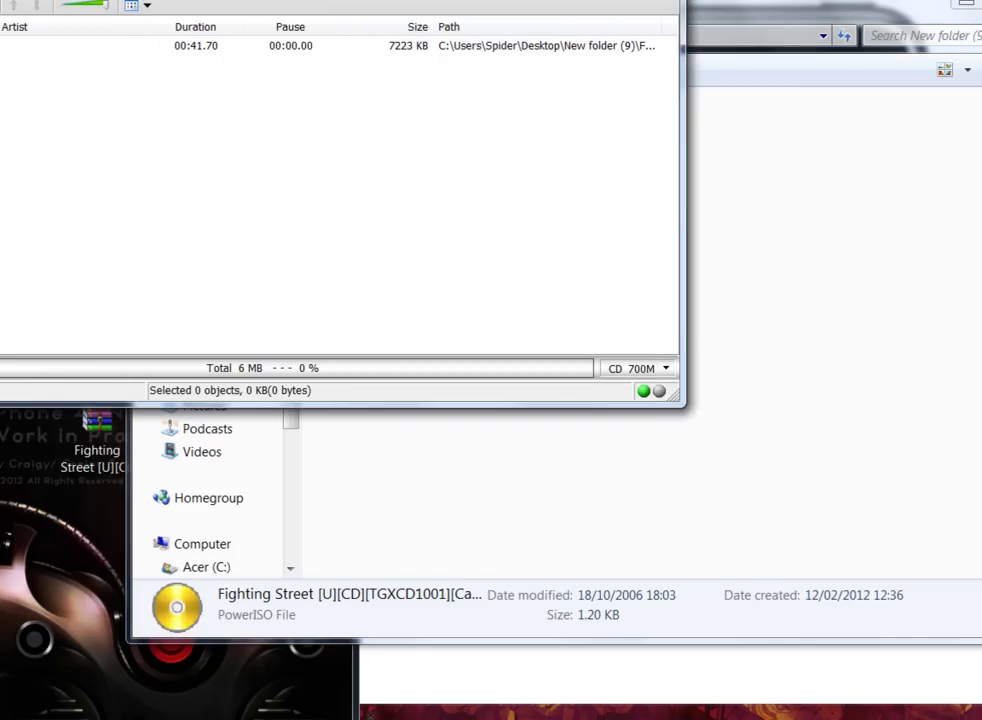
mouse_move(270, 2)
left_mouse_down()
mouse_move(772, 83)
mouse_move(981, 84)
left_mouse_up()
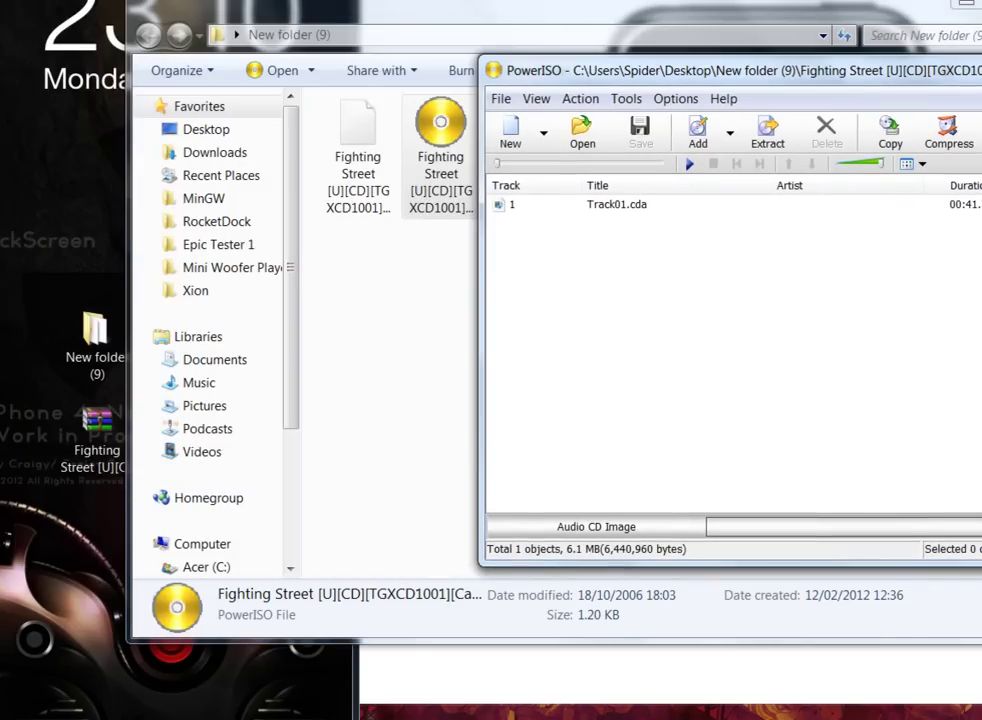
left_click(613, 210)
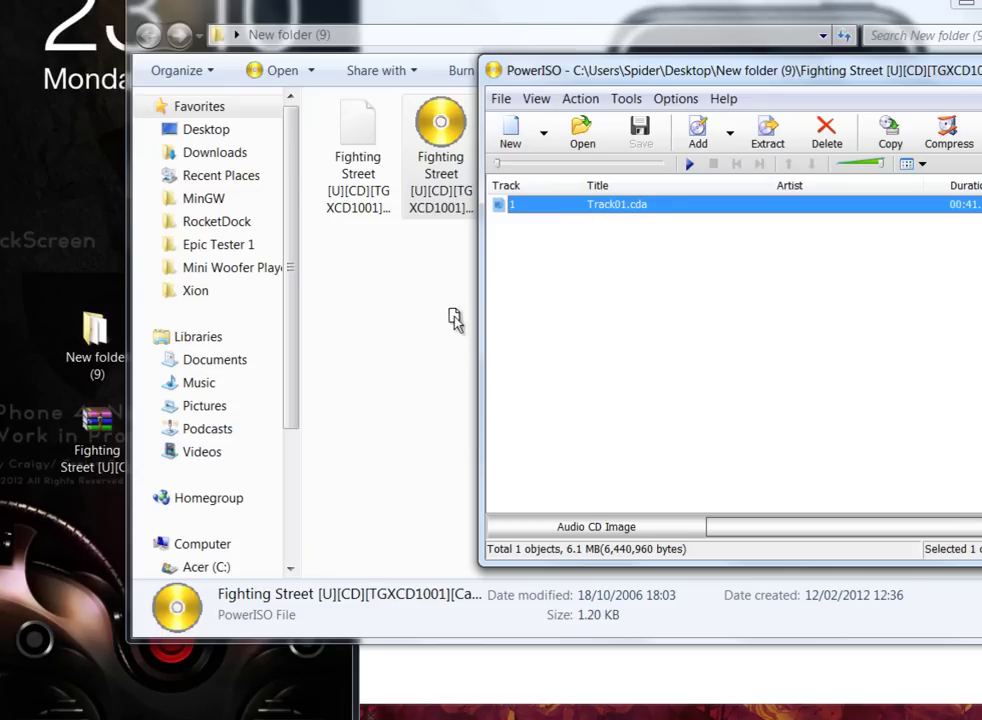
left_click_drag(428, 325, 429, 328)
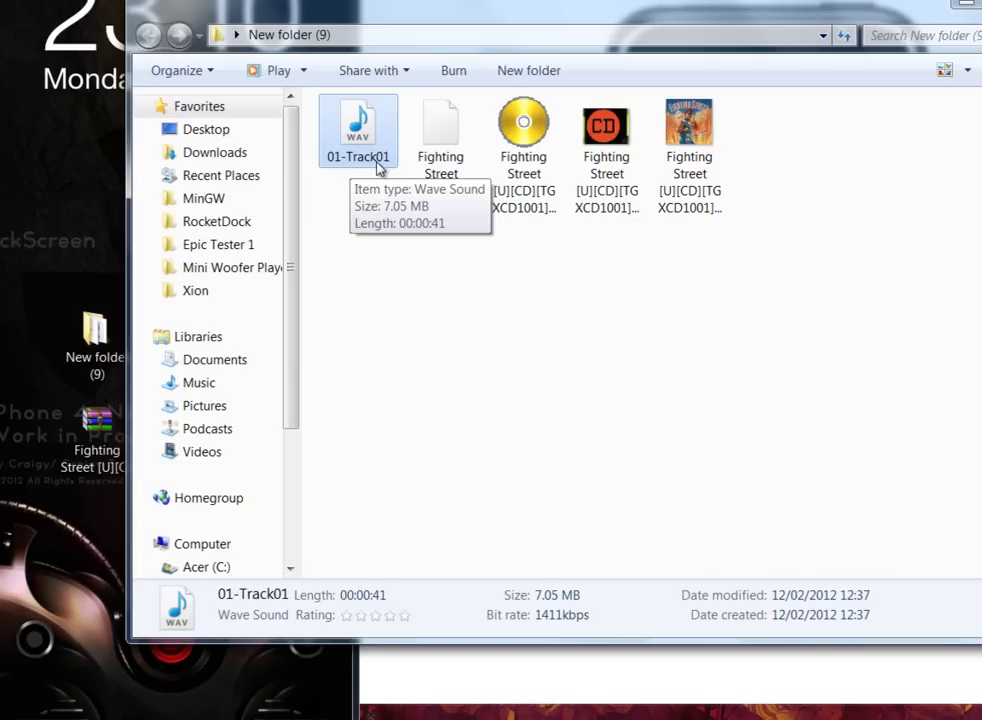
Close the folder window and copy 'Fighting Street [U]' from the archive's name
left_click(592, 423)
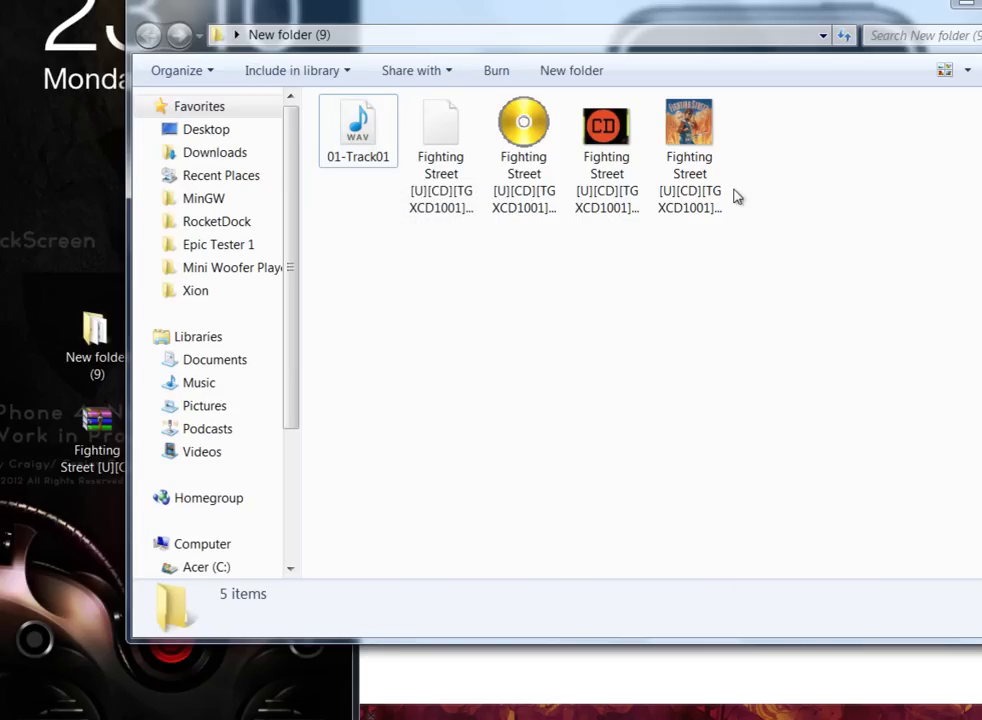
key("alt+F4")
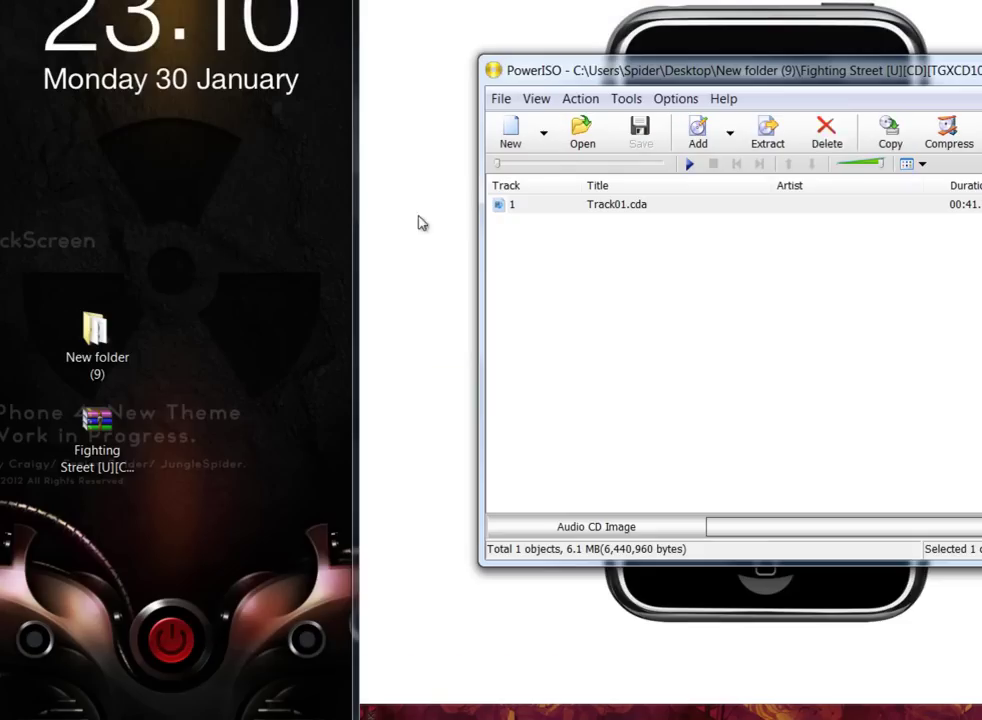
left_click(110, 466)
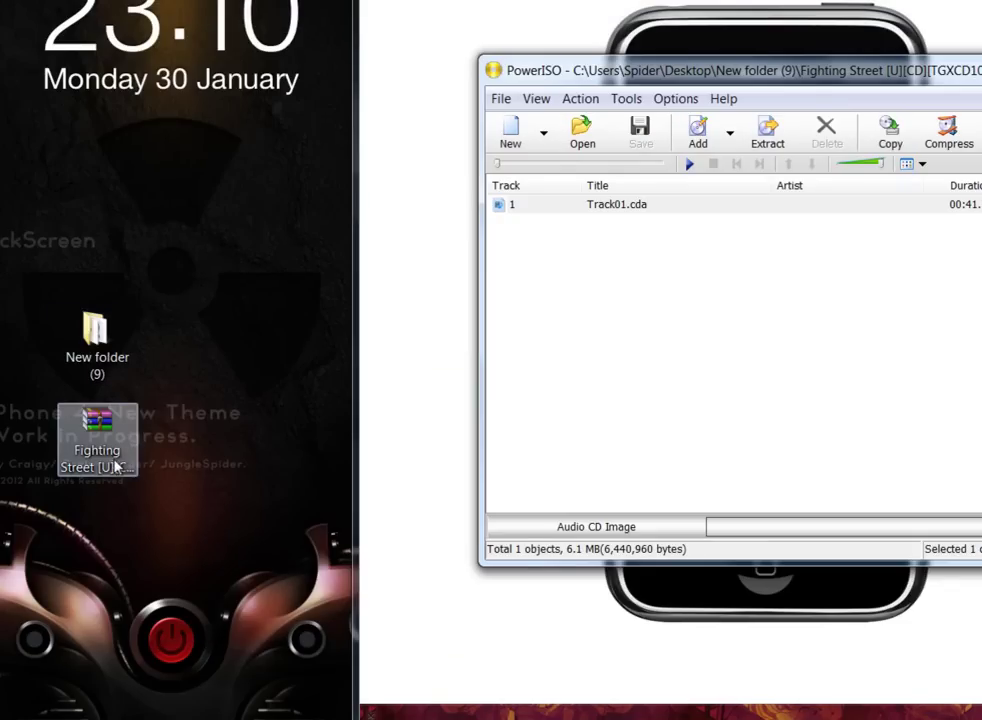
left_click(110, 466)
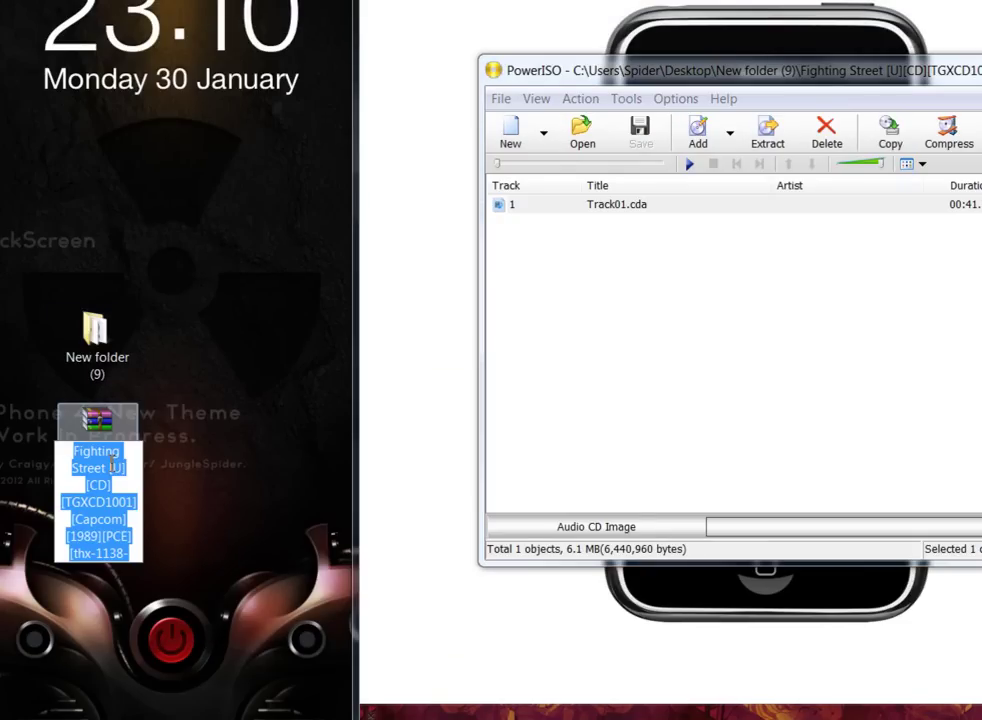
left_click_drag(134, 472, 48, 433)
key("ctrl+c")
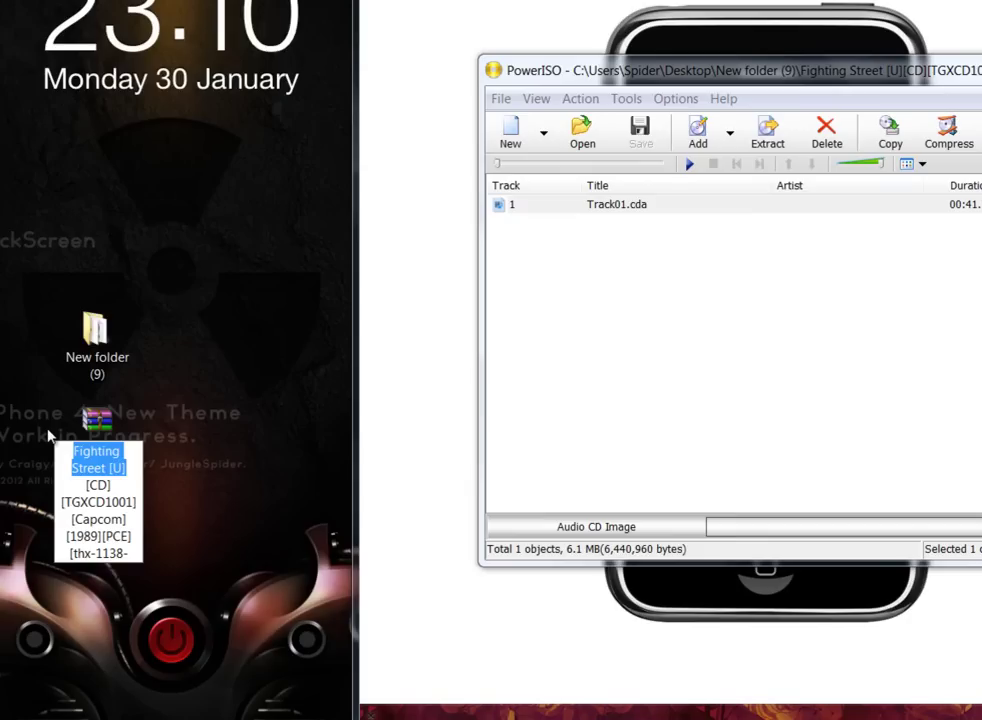
Rename New folder (9) to 'Fighting Street [U]' by pasting the copied text
left_click(107, 369)
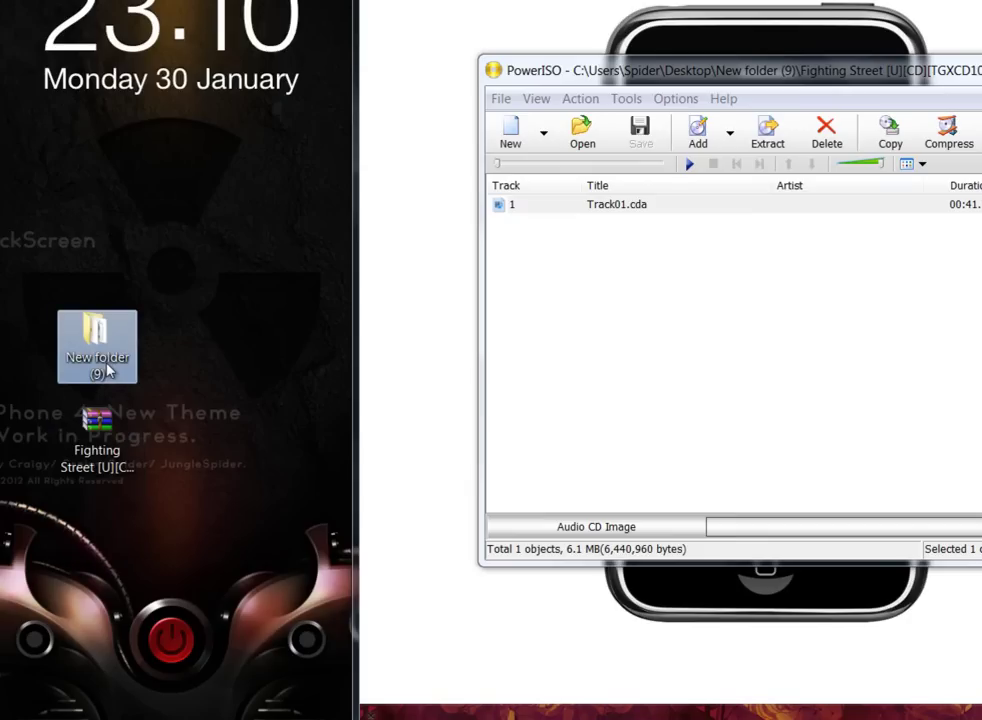
left_click(108, 368)
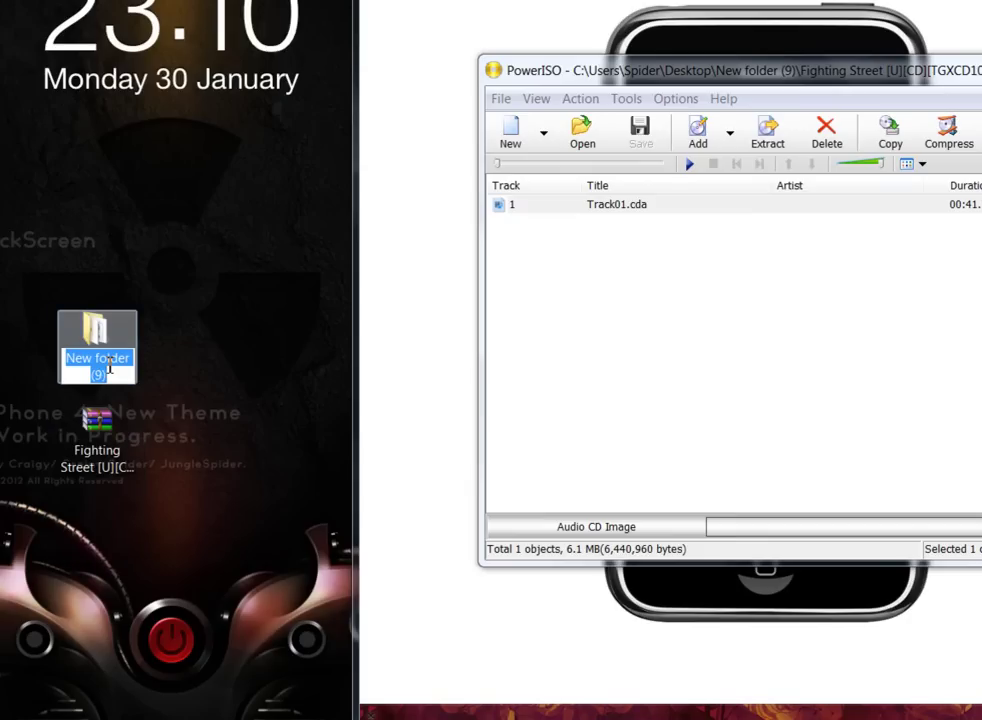
key("ctrl+v")
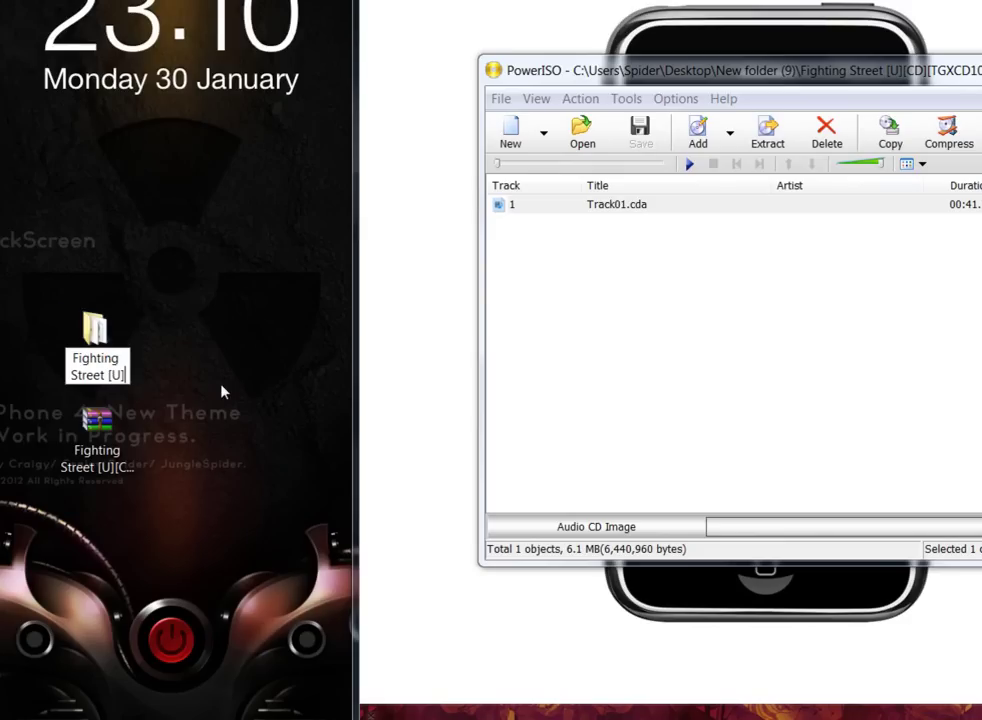
key("Return")
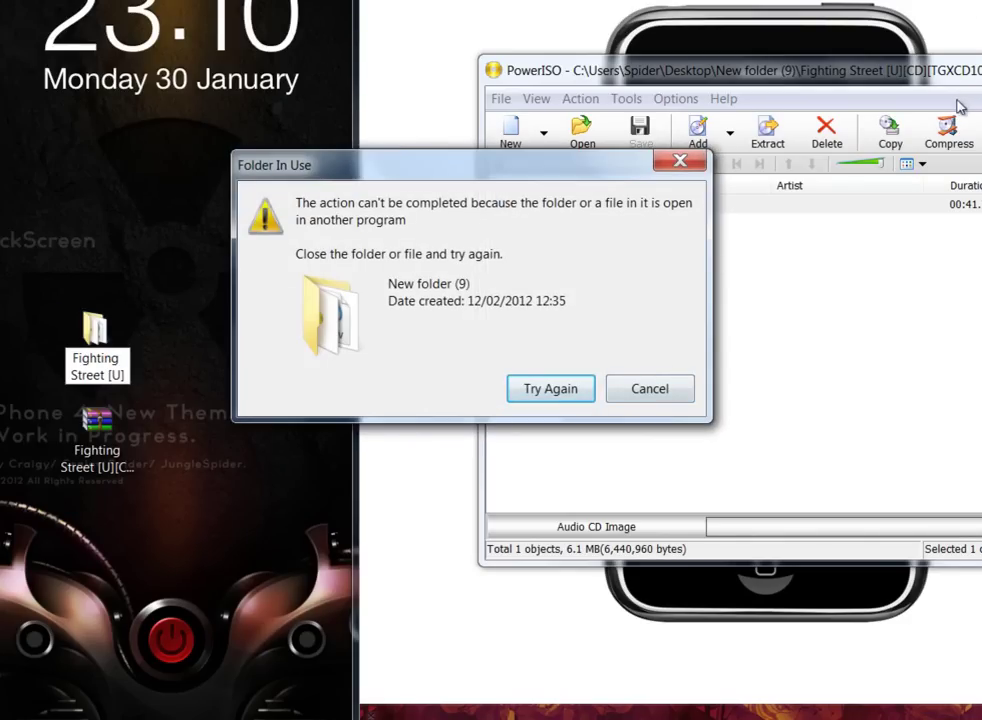
Close PowerISO so the folder is released, and retry the rename
left_click_drag(965, 85, 500, 125)
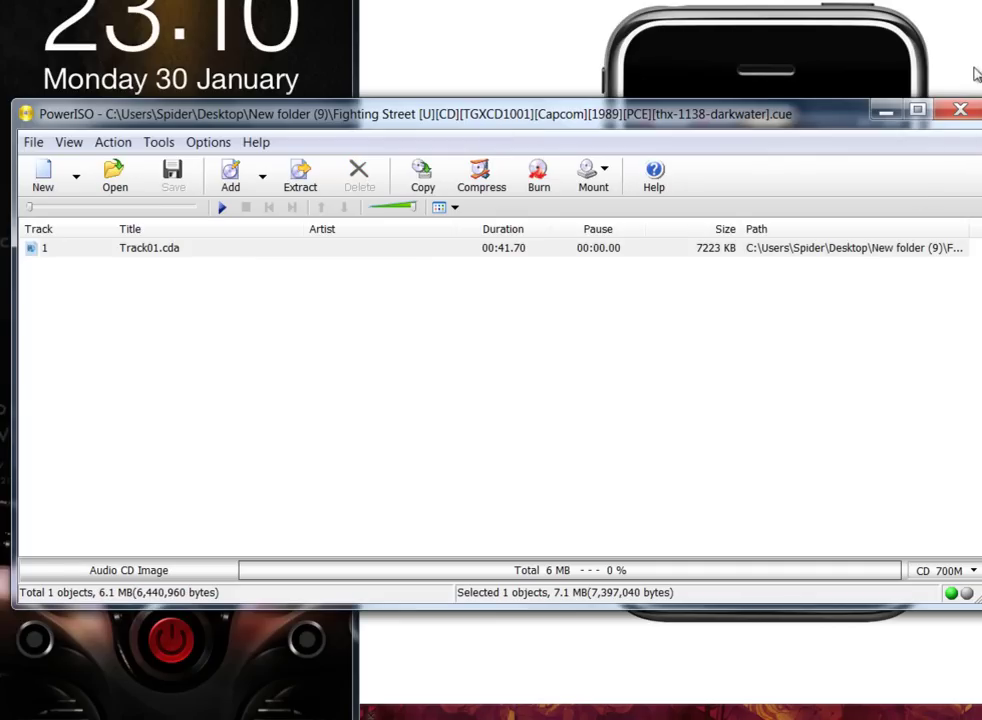
left_click(969, 113)
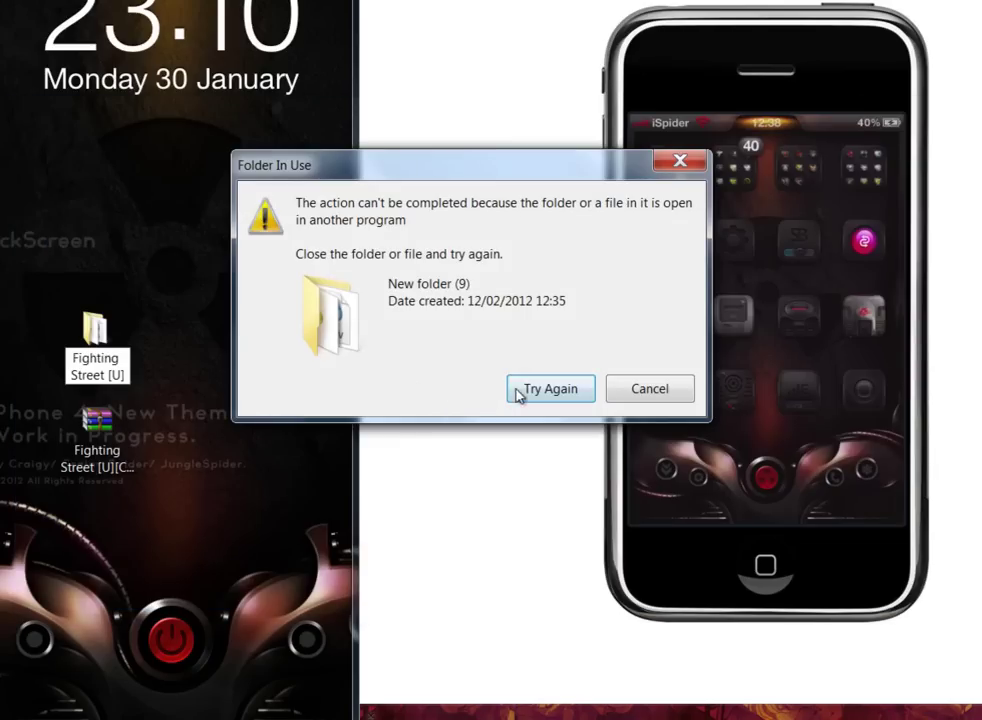
left_click(525, 392)
left_click_drag(219, 377, 278, 220)
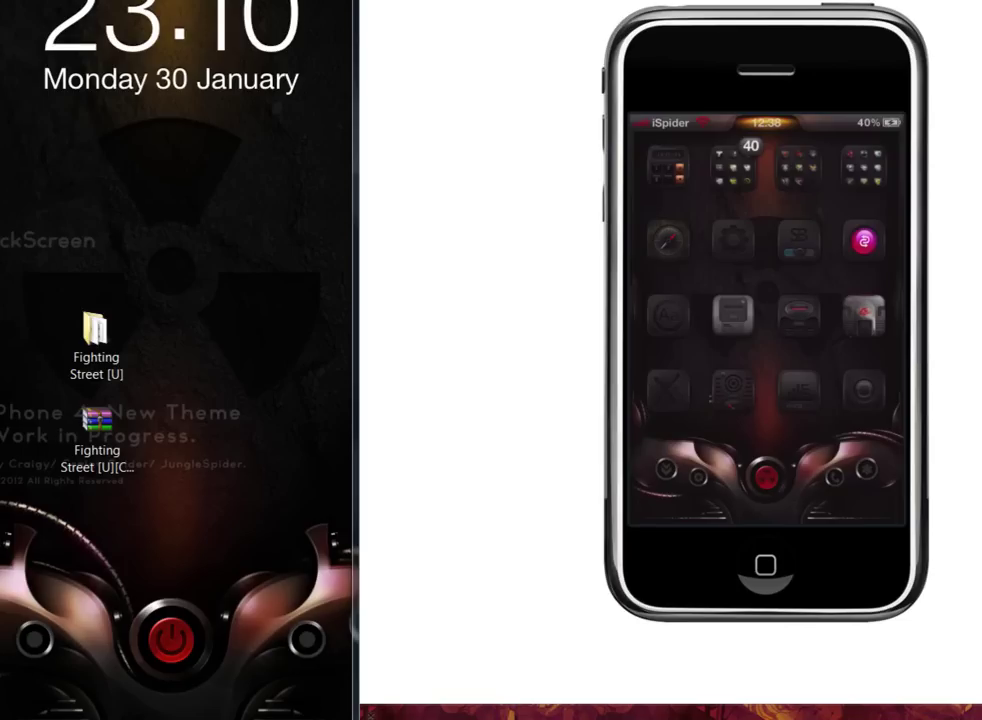
Bring up iPhoneBrowser at ROMS/PCE/PCE CD and drag the Fighting Street [U] folder into it
key("alt+Tab")
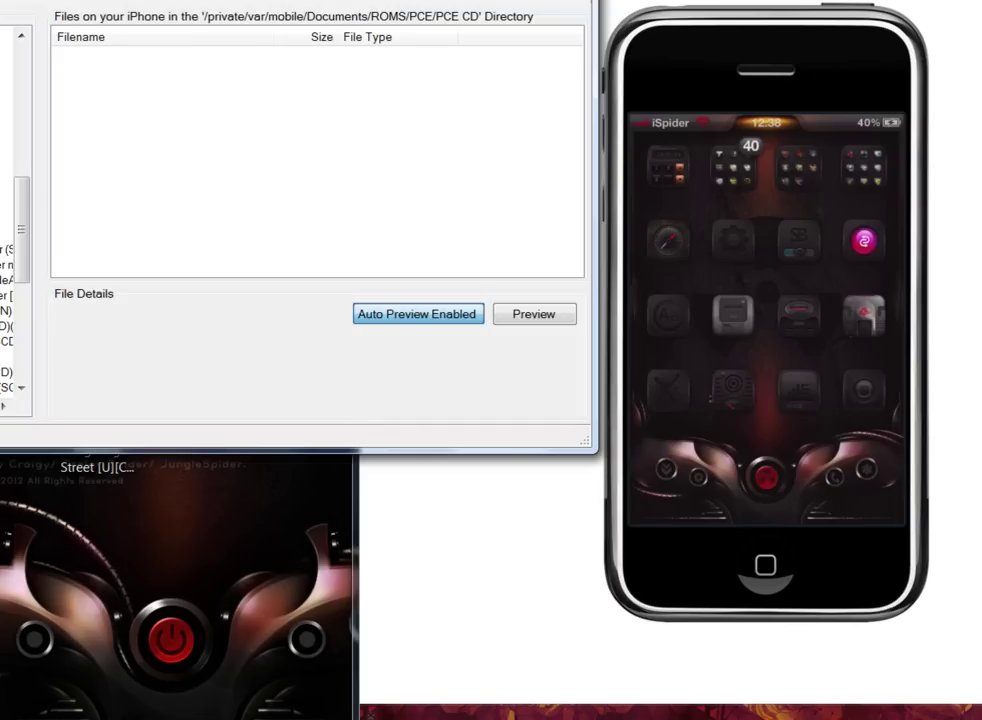
left_click_drag(63, 217, 548, 312)
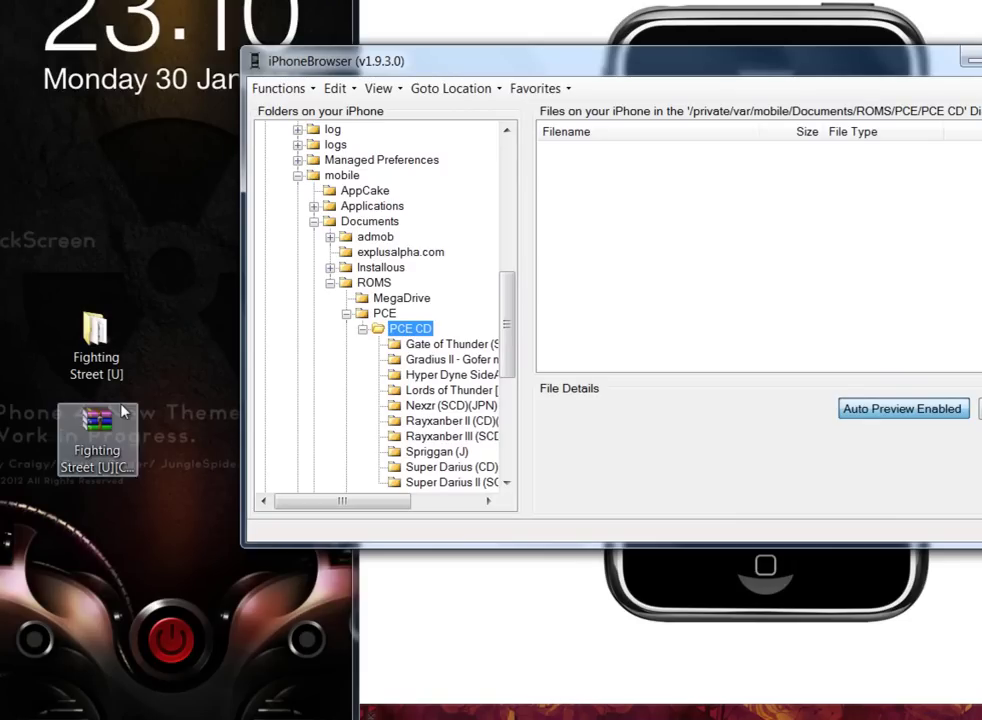
mouse_move(110, 370)
left_mouse_down()
mouse_move(661, 247)
mouse_move(648, 214)
left_mouse_up()
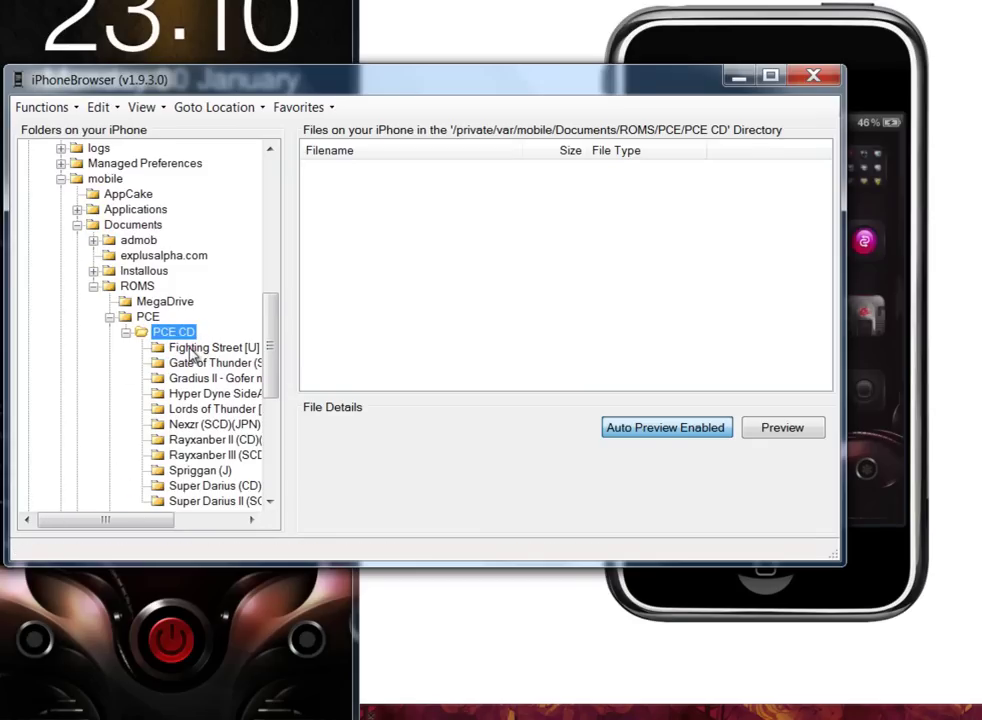
Minimize the iPhoneBrowser window
left_click(739, 75)
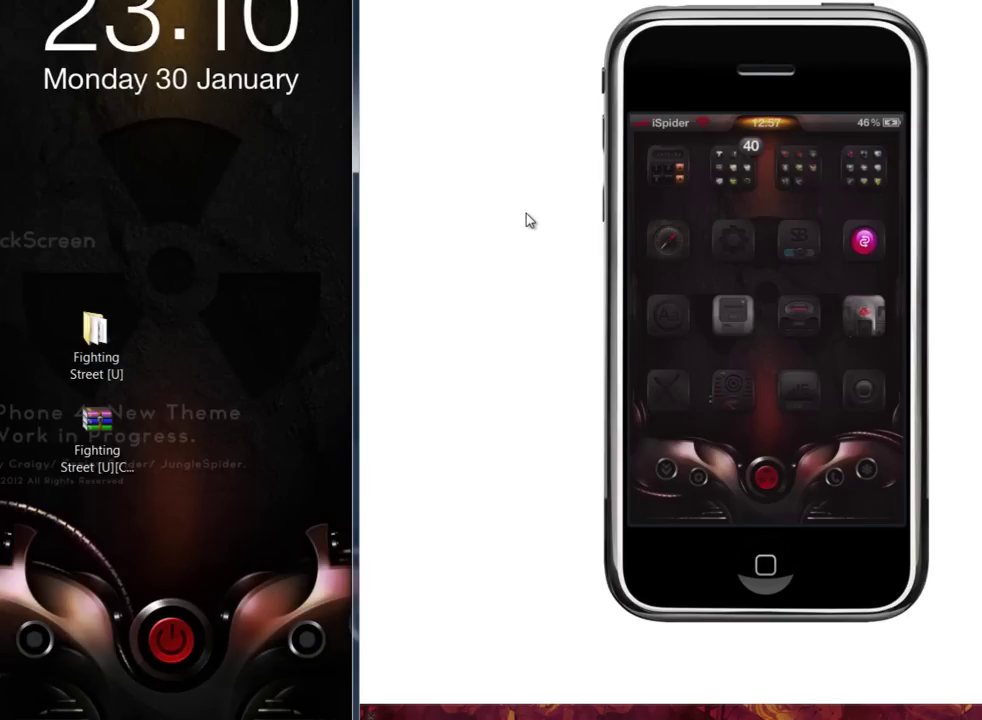